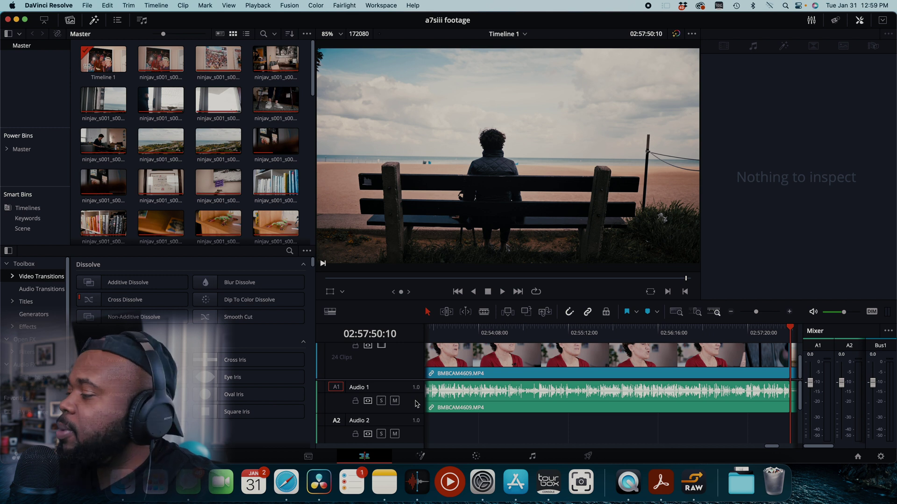
- Browse to the DOcumentary folder in Revel in Film's Raw Test folder and look through its DNG frame files in Finder
click(124, 496)
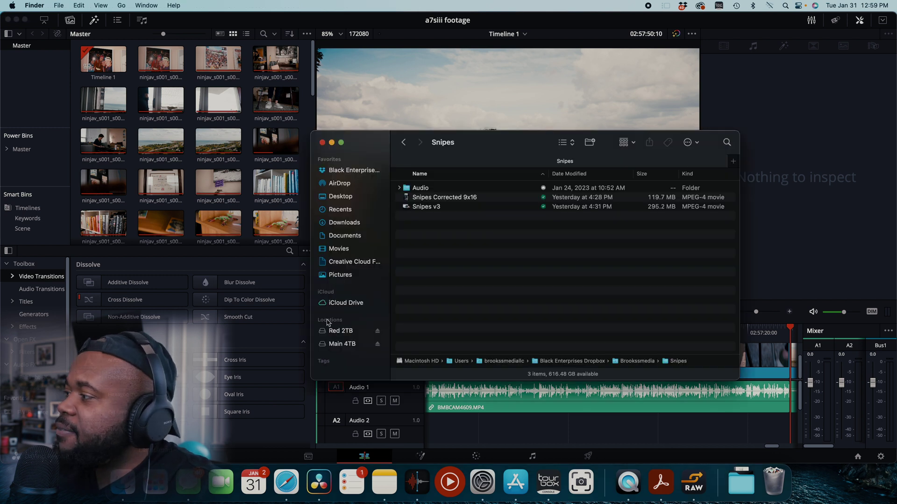
click(361, 173)
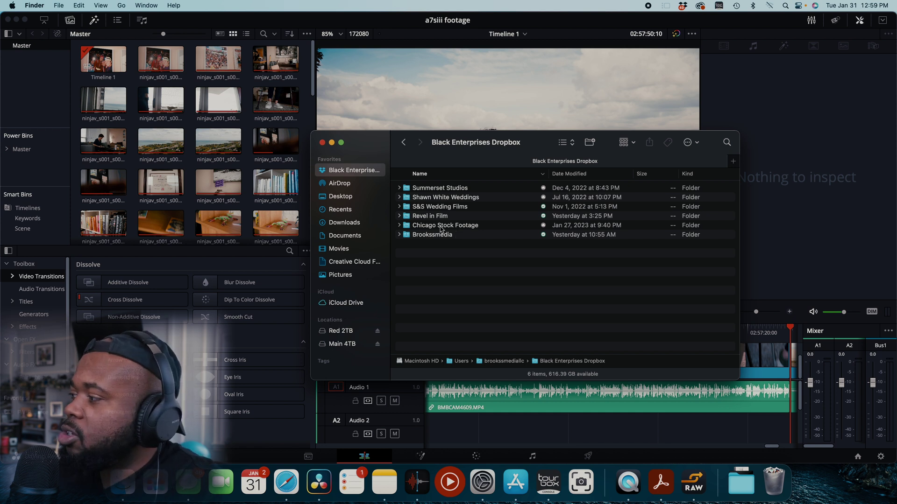
double_click(439, 237)
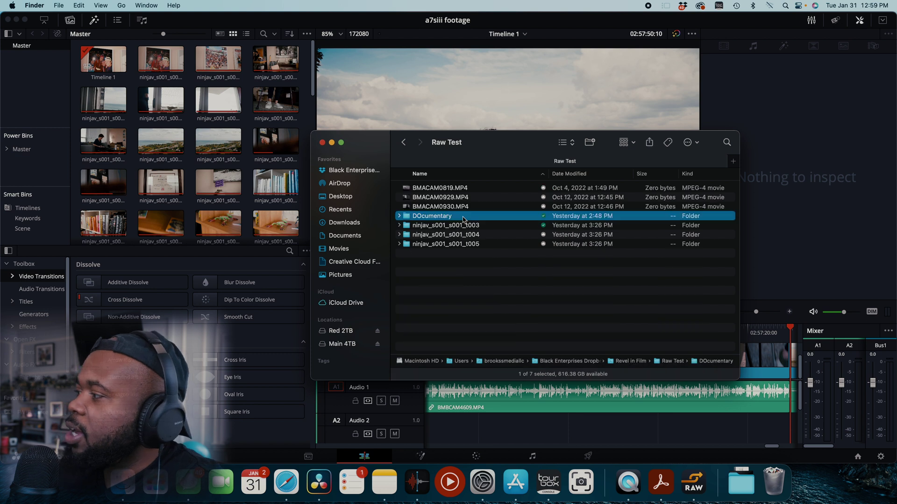
double_click(500, 216)
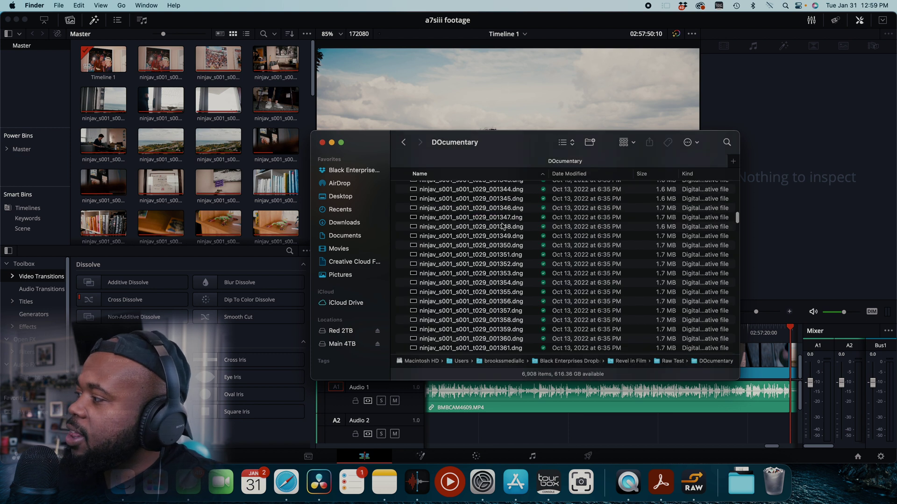
scroll(473, 265, down, 5)
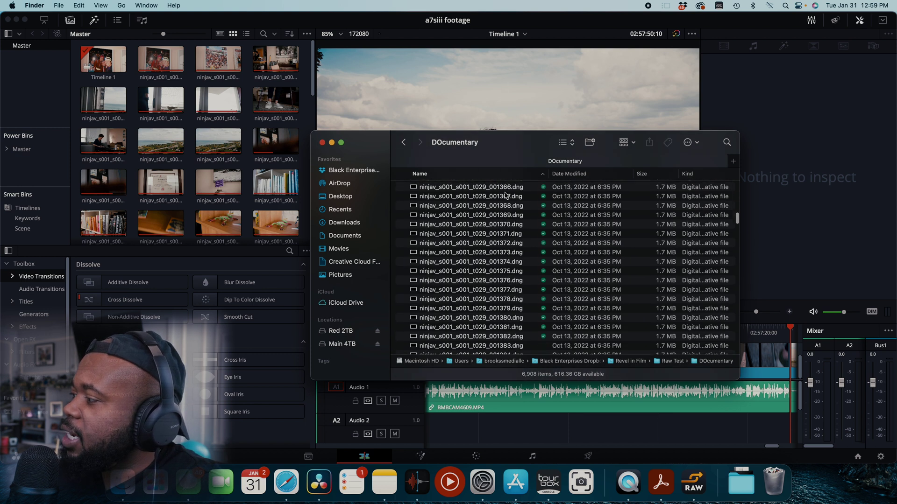
scroll(497, 237, down, 15)
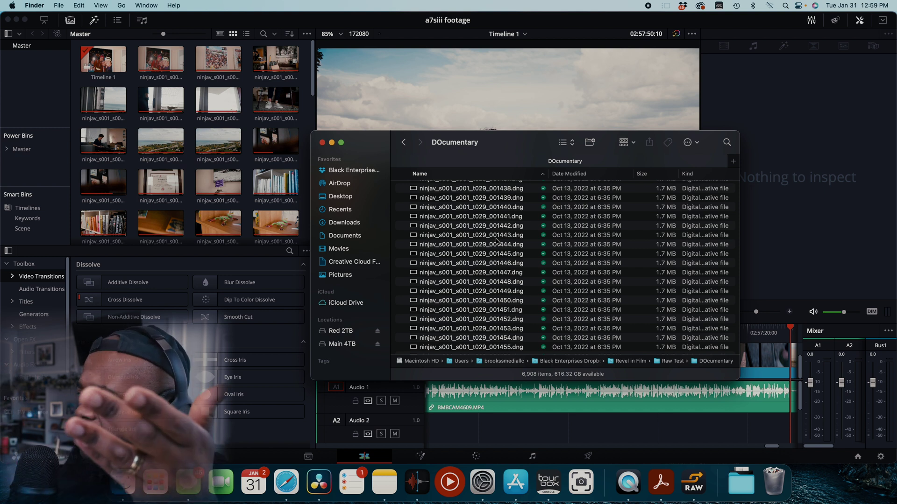
click(404, 143)
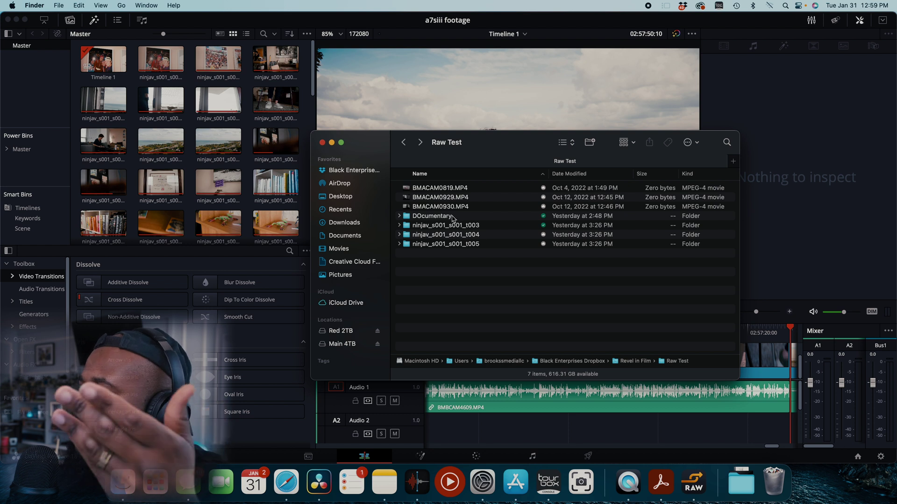
- Switch back to DaVinci Resolve, view the t011 DNG clip of the lizard figurine, and show its metadata
click(165, 133)
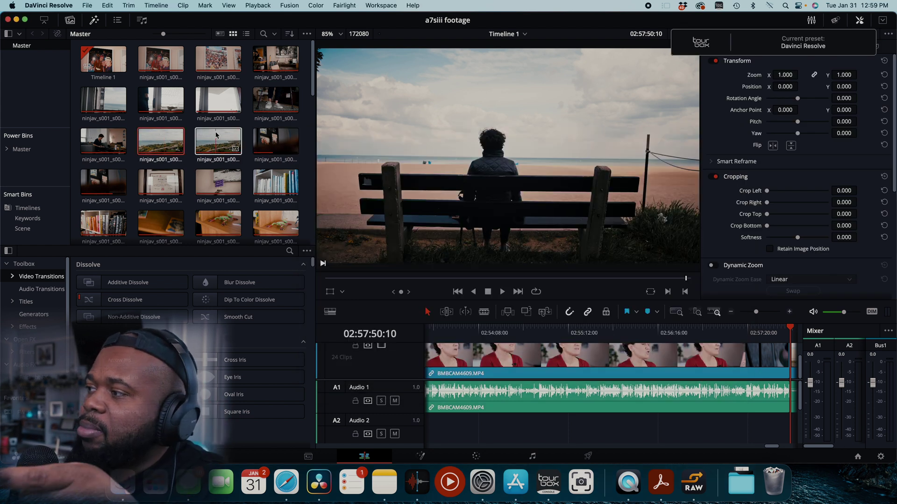
scroll(229, 177, down, 3)
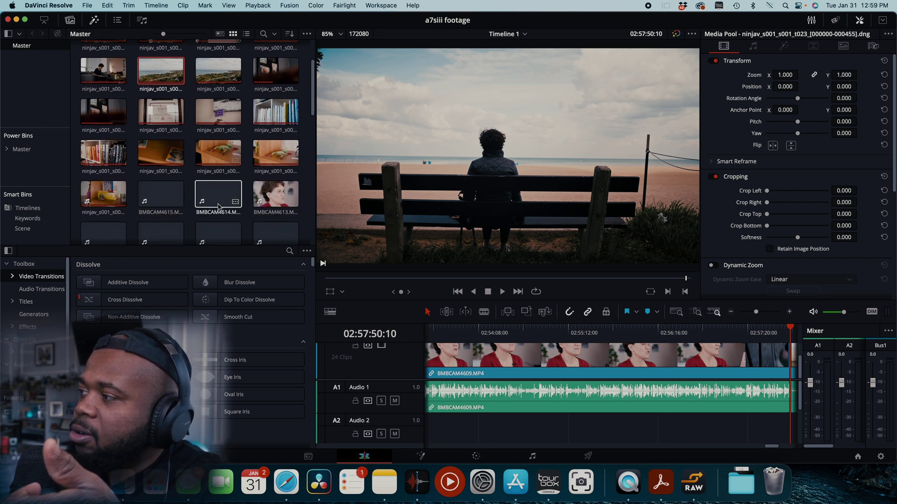
click(232, 159)
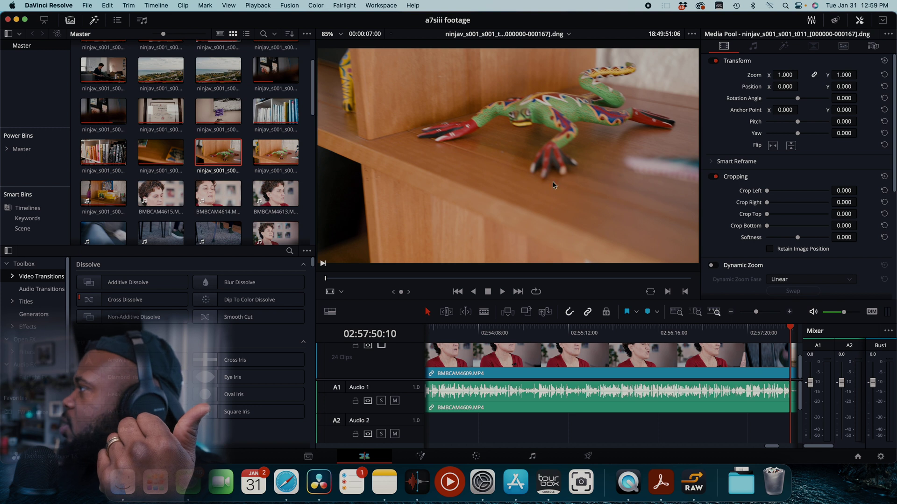
click(835, 20)
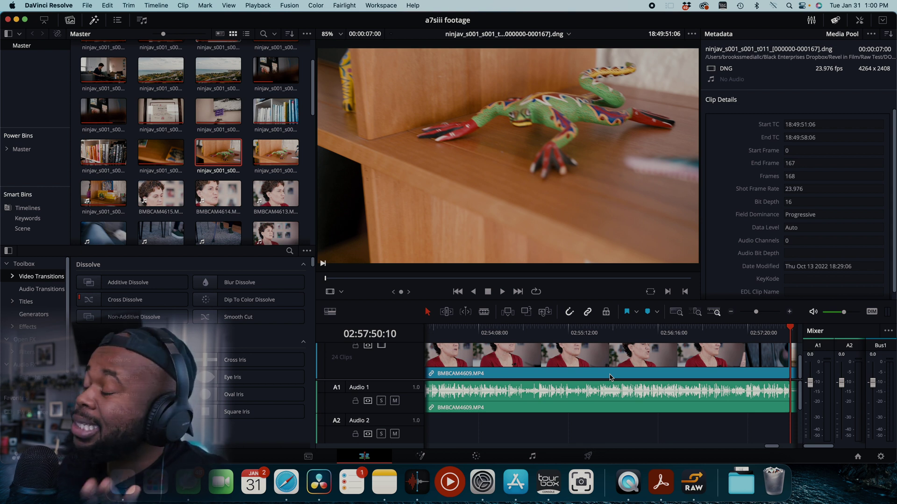
- Switch to full screen and review the Color Management page of the project settings
key(super+ctrl+f)
click(879, 498)
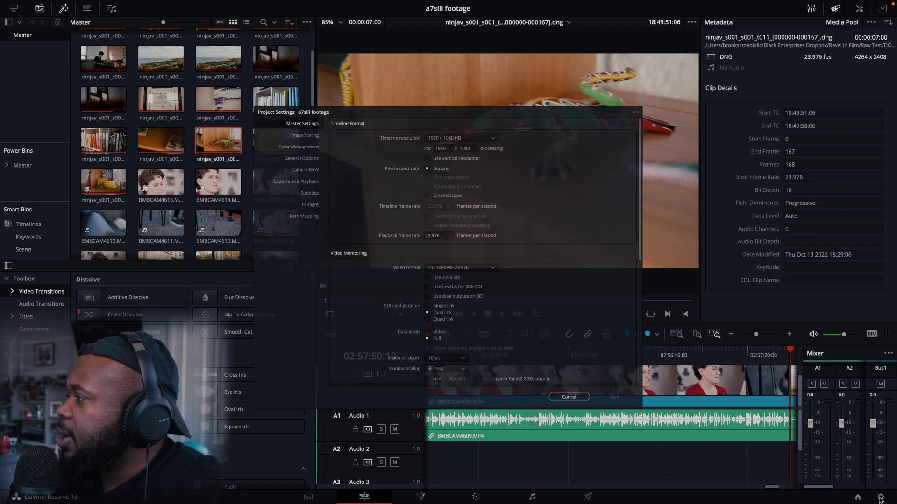
click(243, 120)
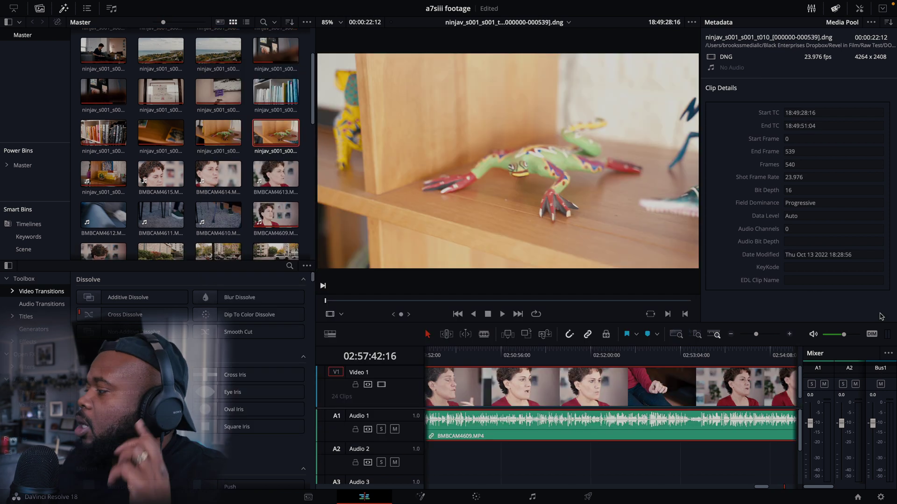
click(880, 498)
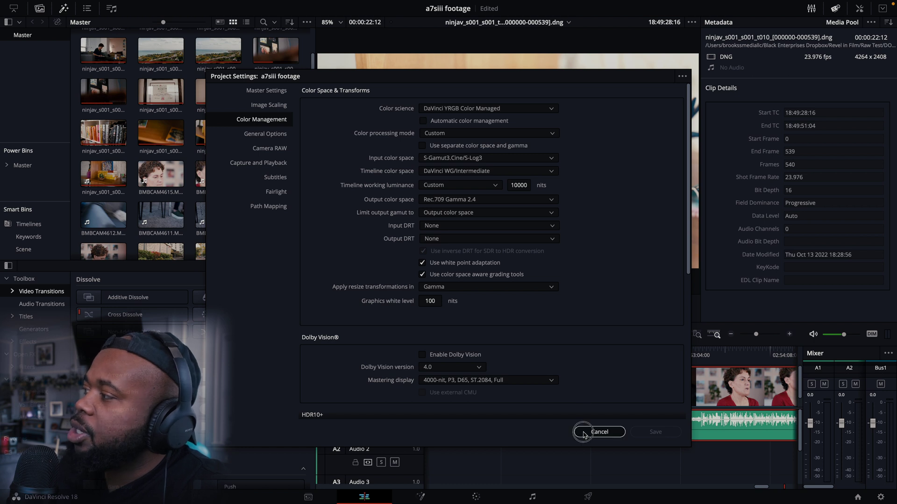
click(599, 431)
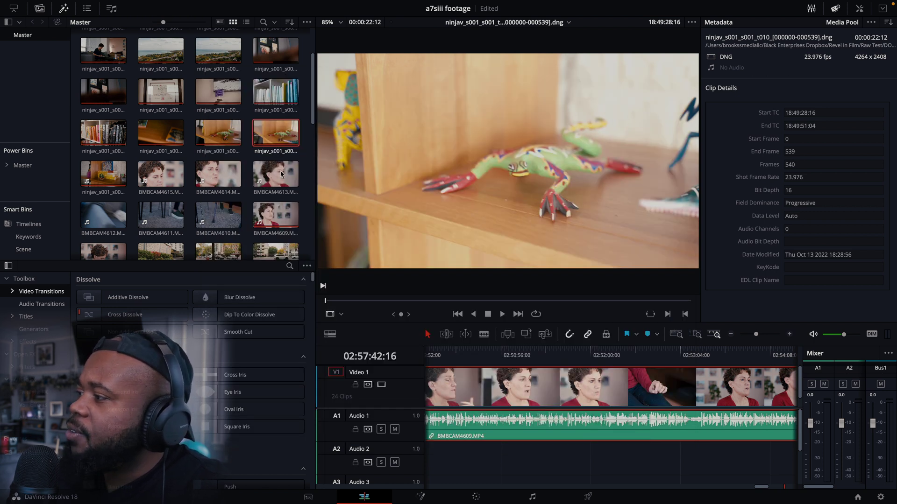
- Preview DNG clips from the media pool, including the t011 figurine and the t022 coastline shot
click(218, 133)
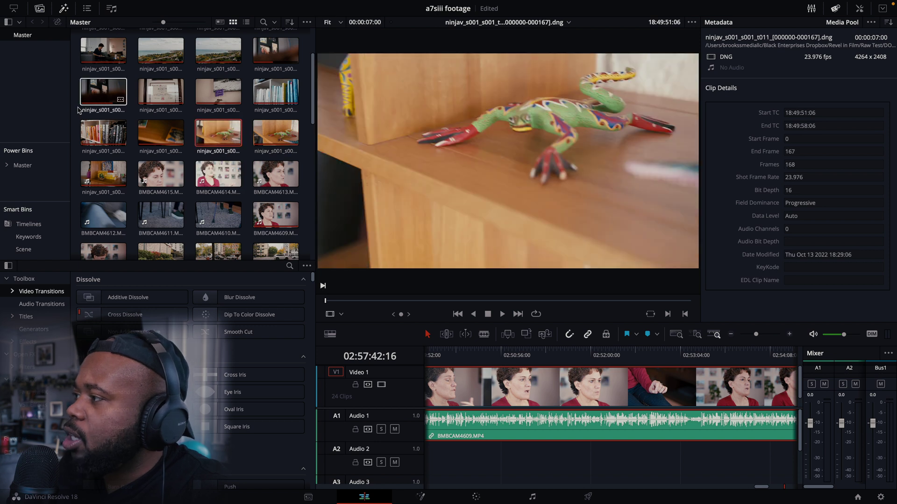
click(218, 91)
click(211, 56)
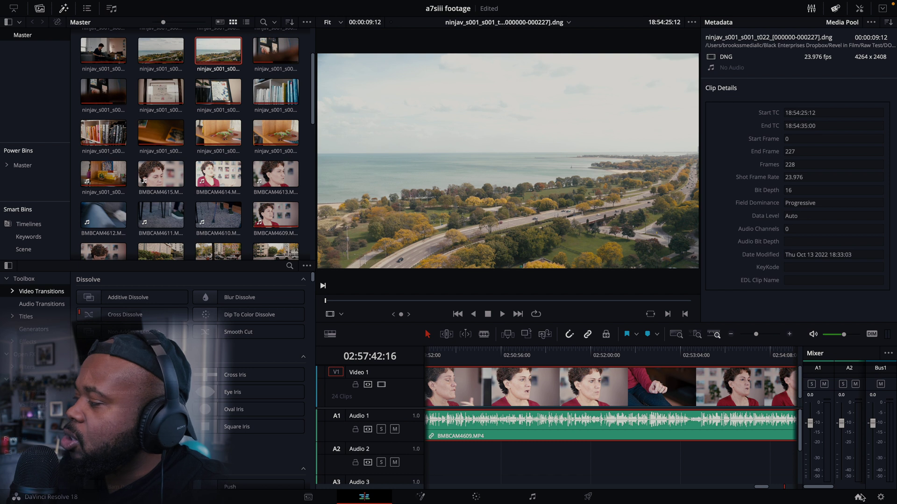
- Set the project's Output DRT to Luminance Mapping in Color Management and save the settings
click(878, 498)
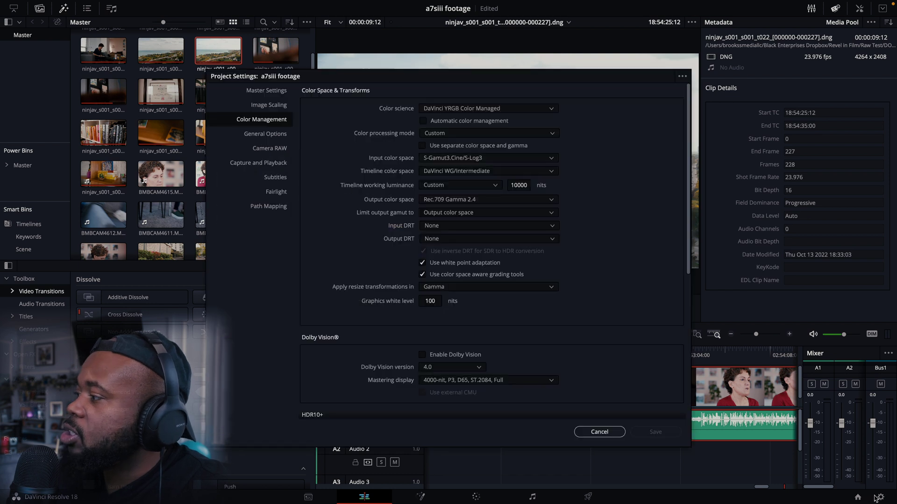
click(488, 239)
click(481, 271)
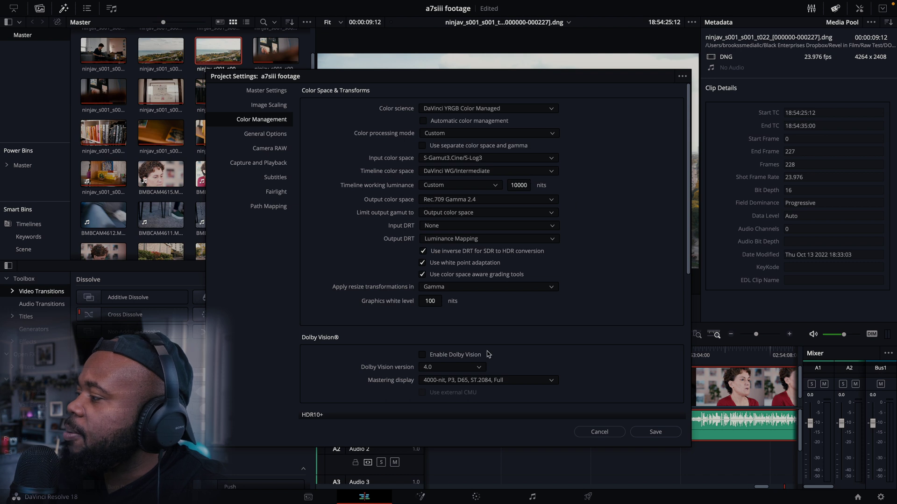
scroll(488, 354, down, 5)
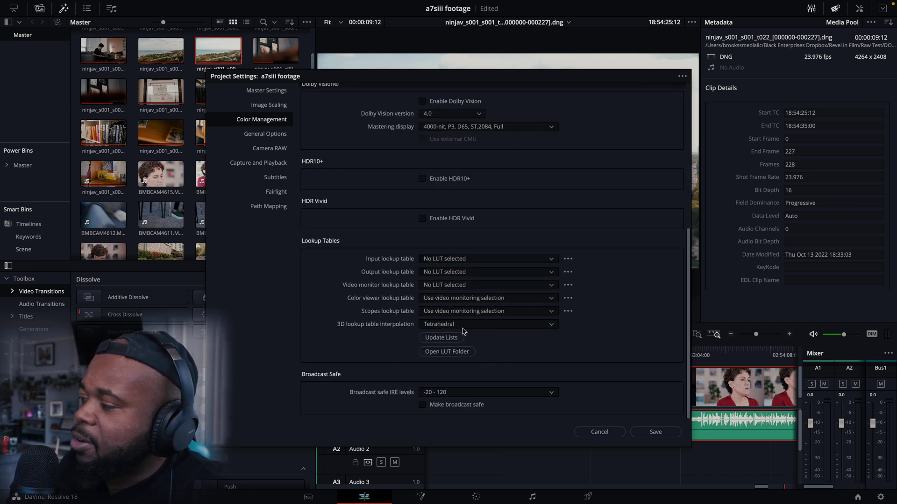
scroll(496, 232, up, 5)
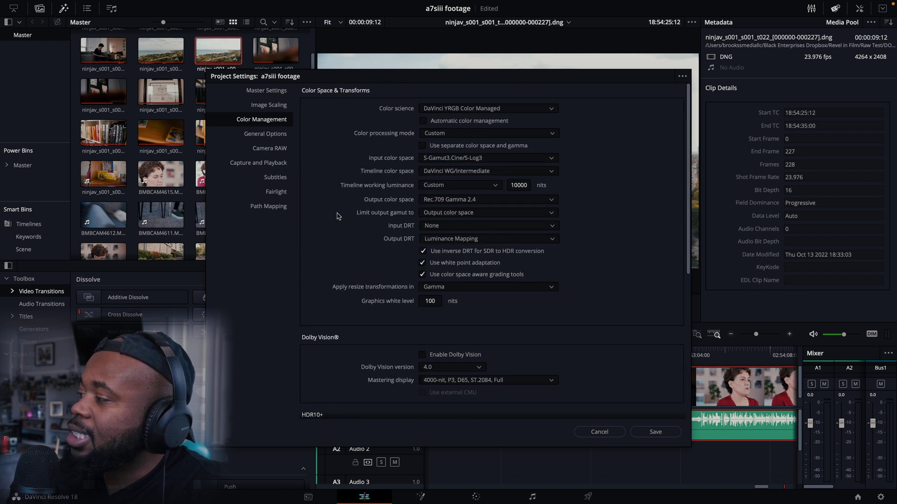
click(656, 432)
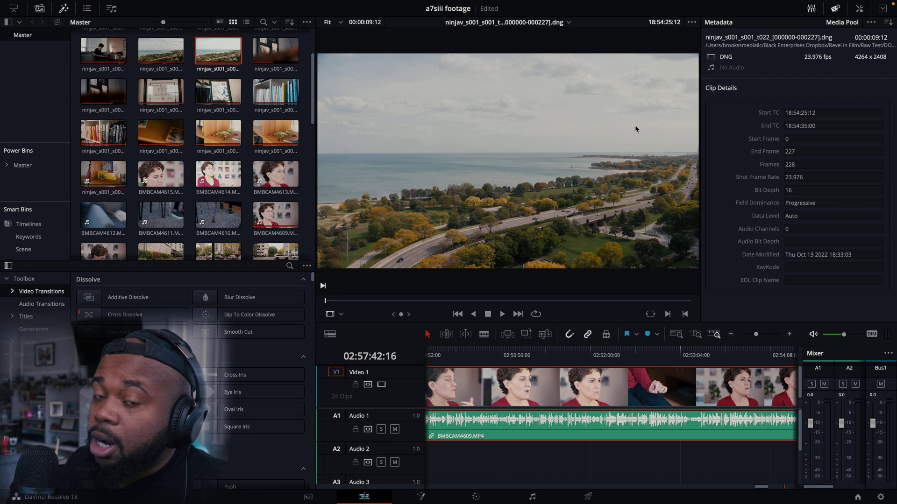
- Place the t022 coastline DNG clip on Video 2 past the last clip of Timeline 1
scroll(517, 387, right, 10)
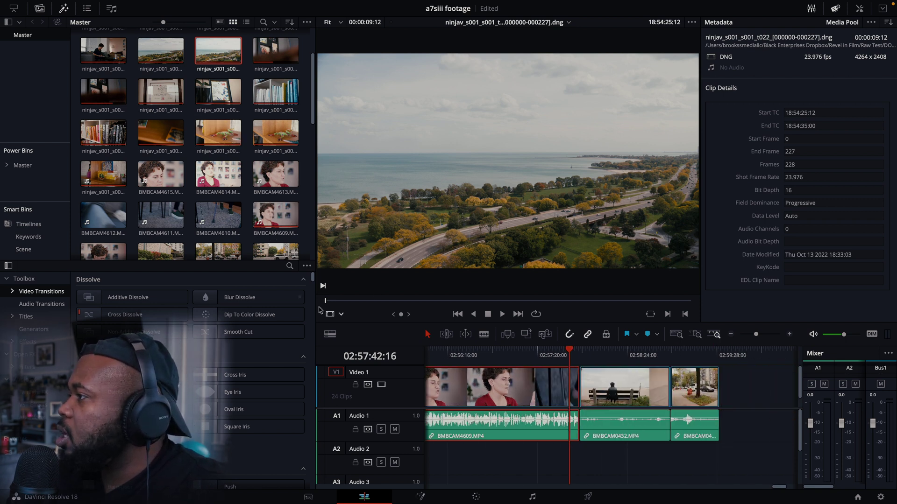
scroll(410, 375, right, 5)
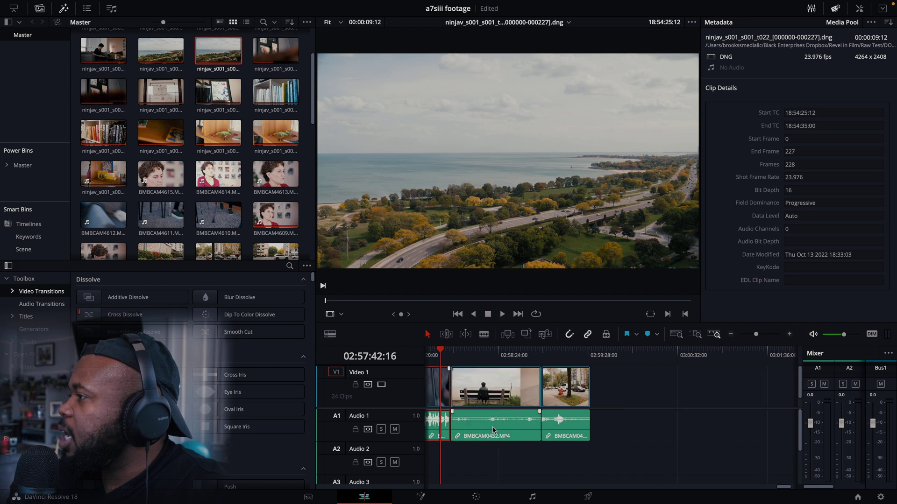
drag(215, 42, 448, 388)
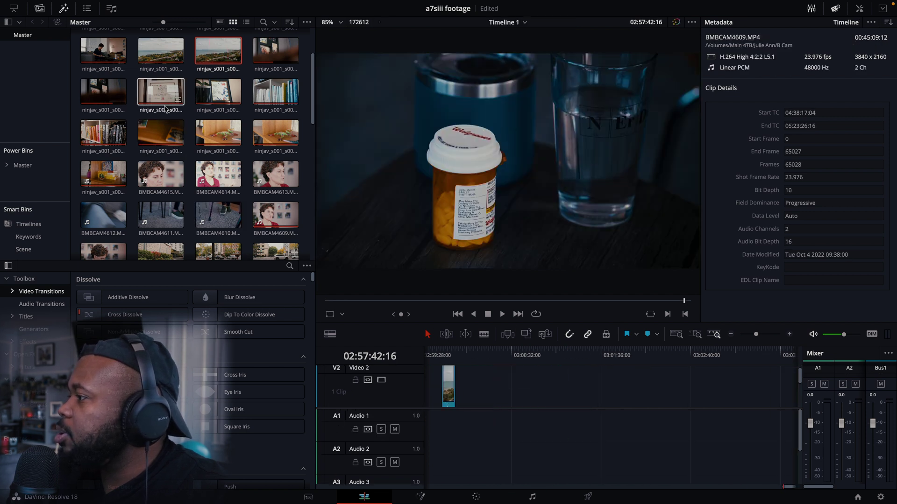
- Add the t027 DNG clip of the woman on the balcony after the coastline clip and park the playhead at 03:00:03:00
scroll(166, 108, down, 3)
scroll(166, 108, down, 1)
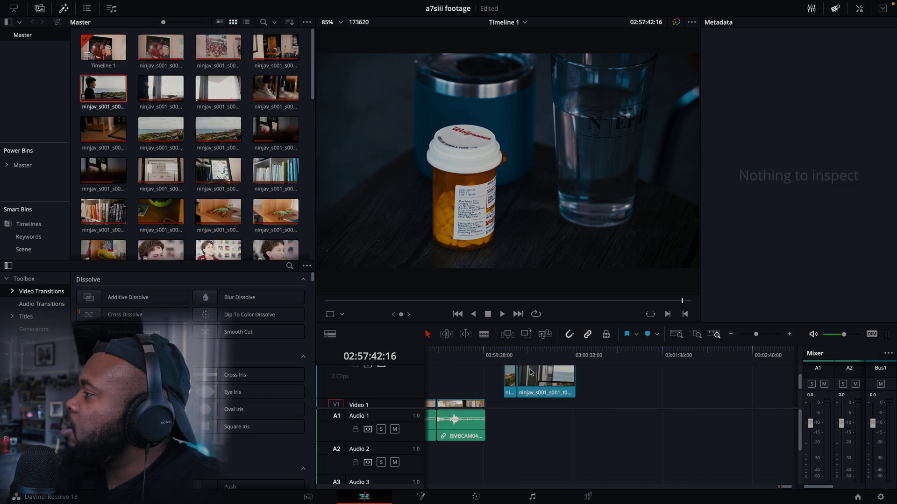
click(534, 363)
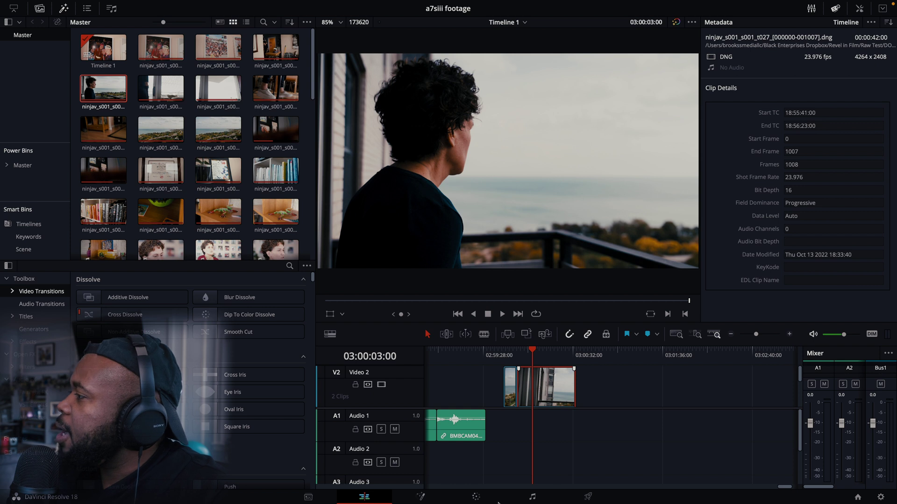
- On the Color page, disable node 01 of the timeline-level grade and return to the clip's node graph
click(476, 497)
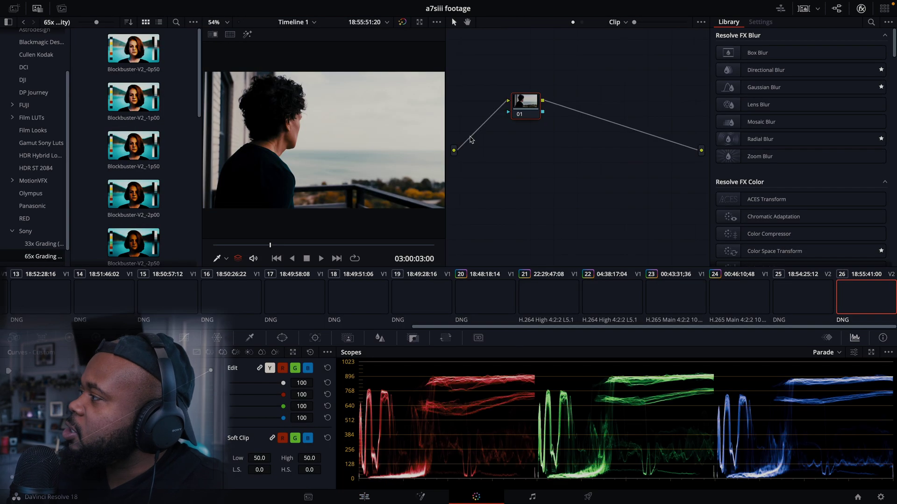
click(582, 22)
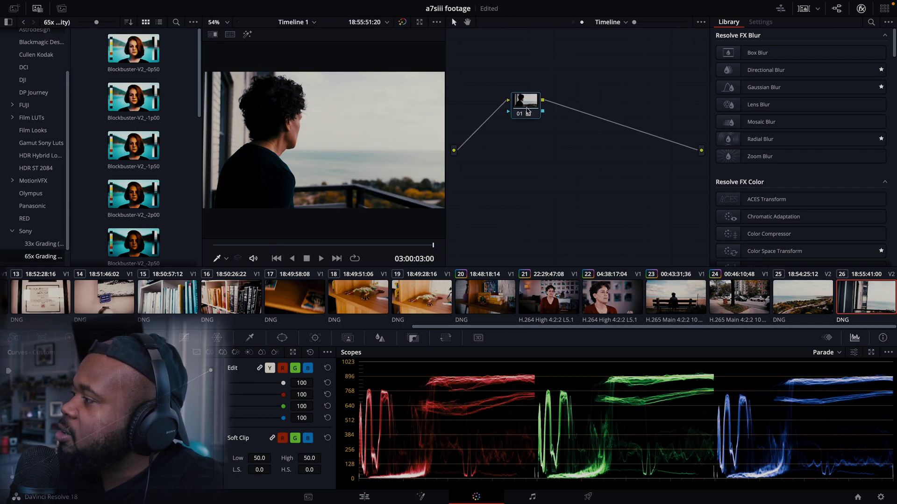
click(526, 117)
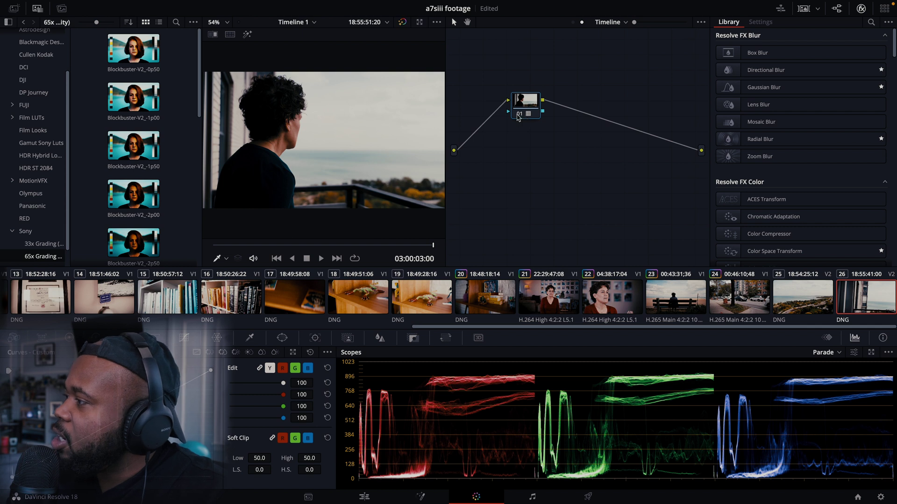
click(573, 22)
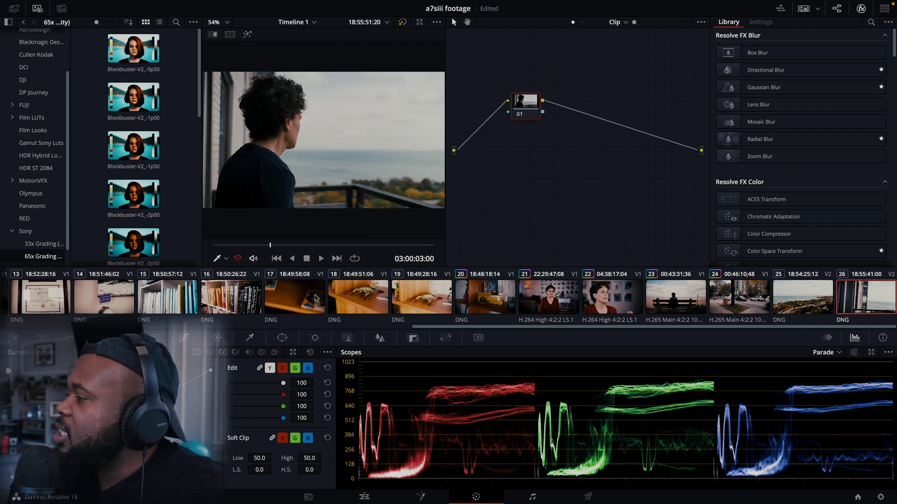
- Scrub the balcony clip to 03:00:18:17 and set its Camera Raw Decode Using option to Clip
drag(271, 248, 354, 258)
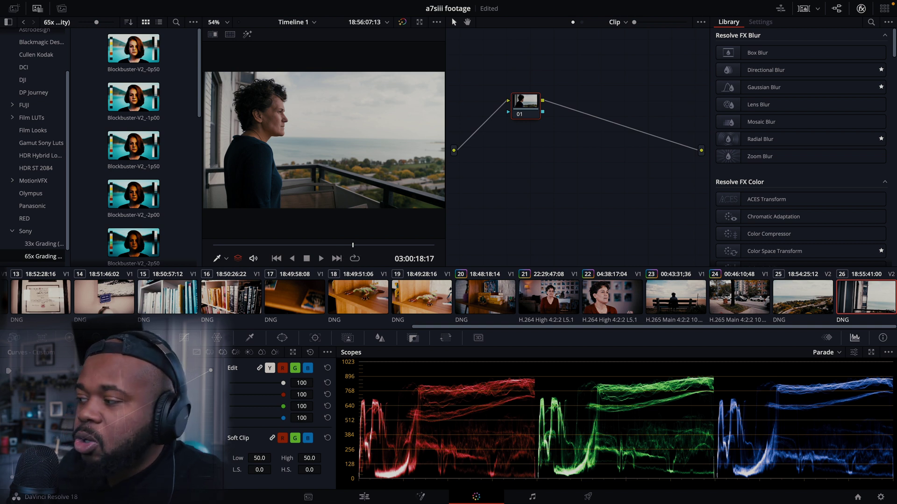
click(69, 337)
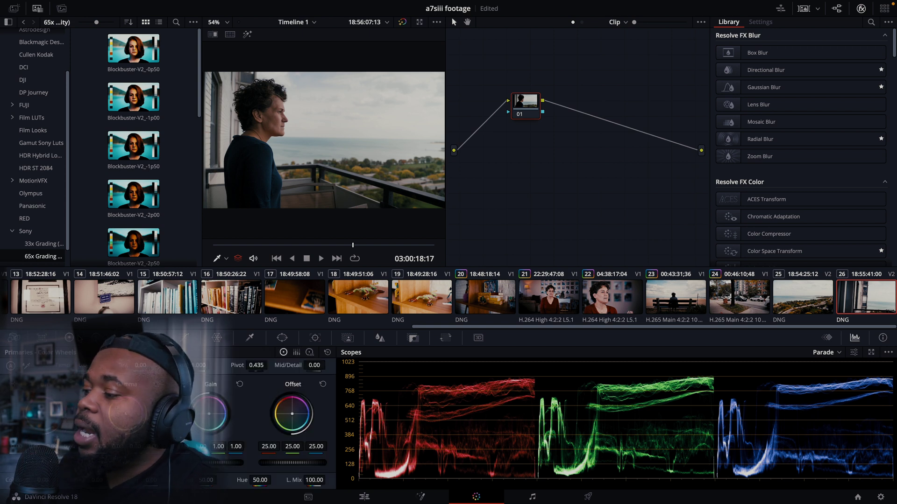
click(14, 338)
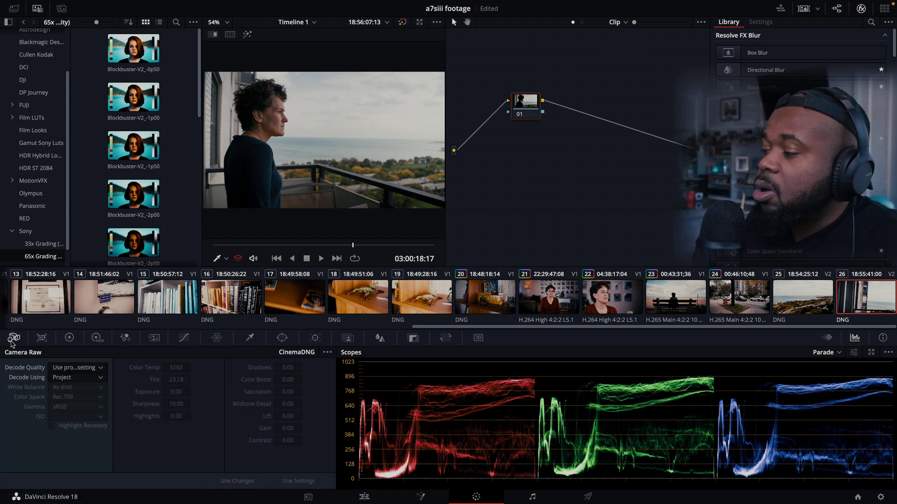
click(64, 380)
click(66, 416)
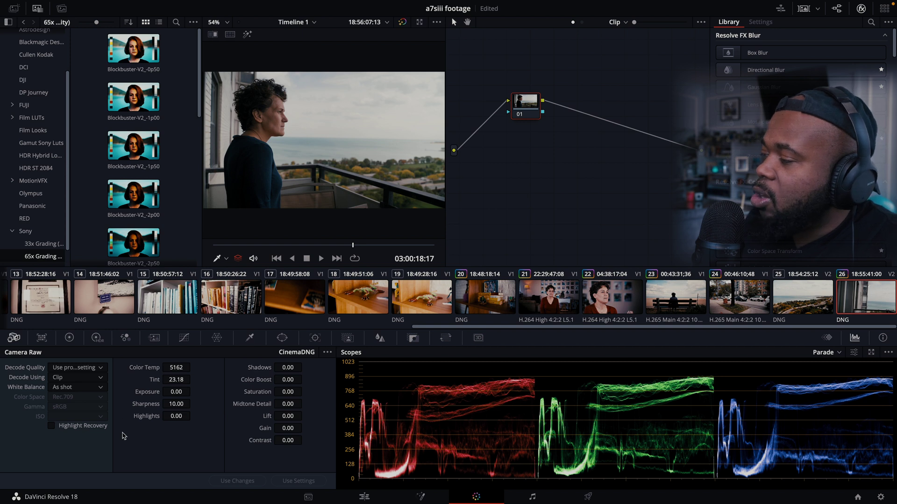
- Enable Highlight Recovery and set the Color Temp to 5492 for the balcony clip's Camera Raw decode
click(51, 426)
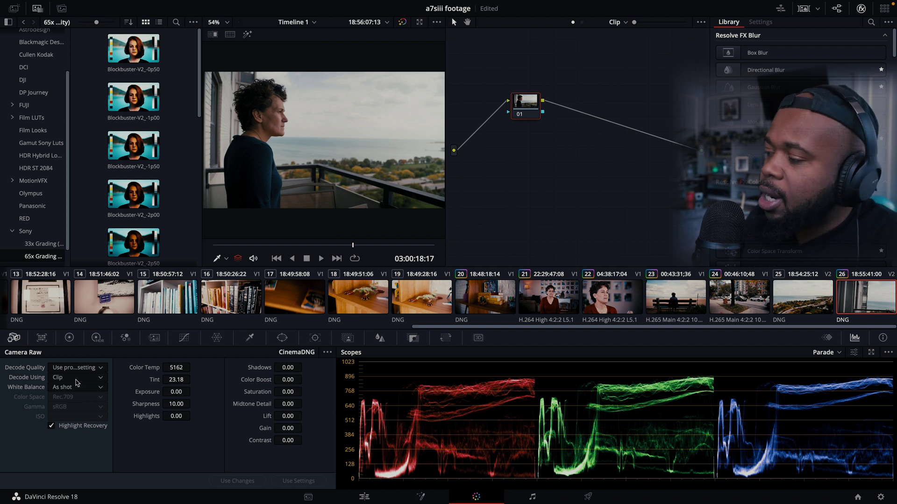
mouse_move(179, 369)
mouse_down()
mouse_move(208, 372)
mouse_move(145, 372)
mouse_move(237, 373)
mouse_move(180, 371)
mouse_up()
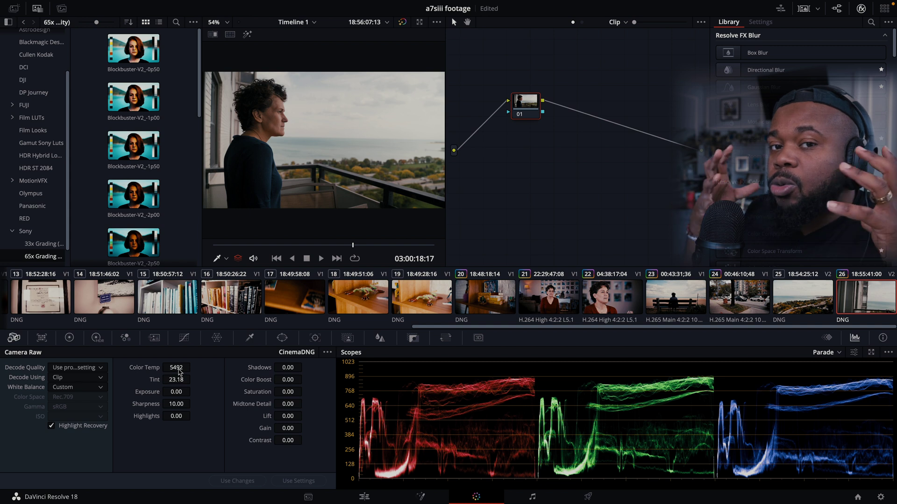